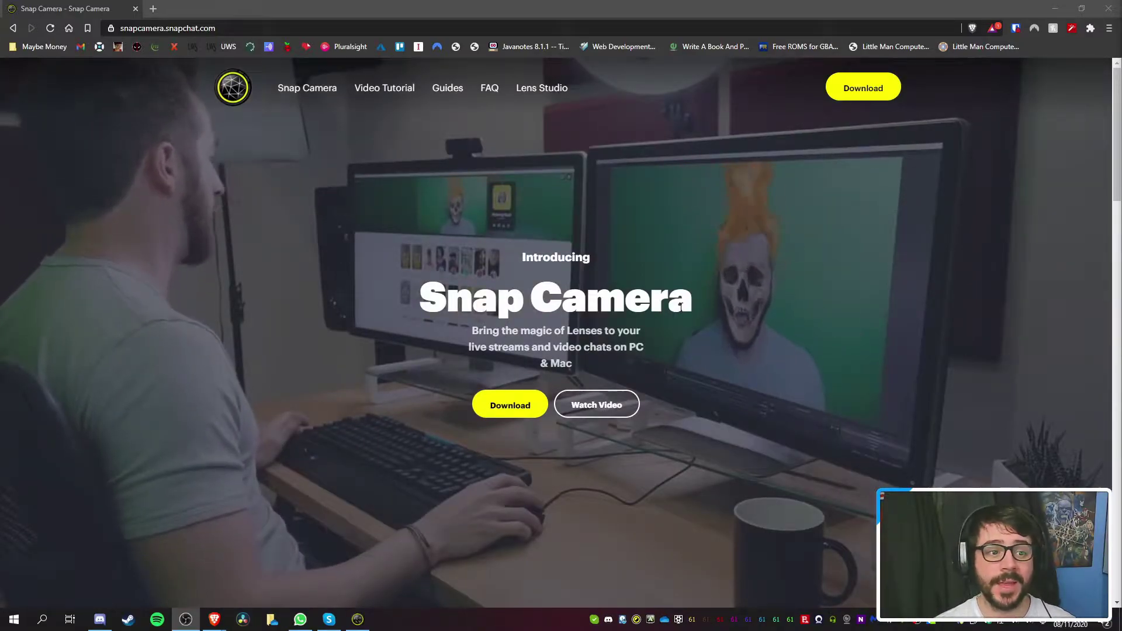
Browse the Snap Camera website's lens showcase, then minimize the browser to reveal the Snap Camera app
scroll(678, 313, "down", 10)
scroll(681, 308, "up", 1)
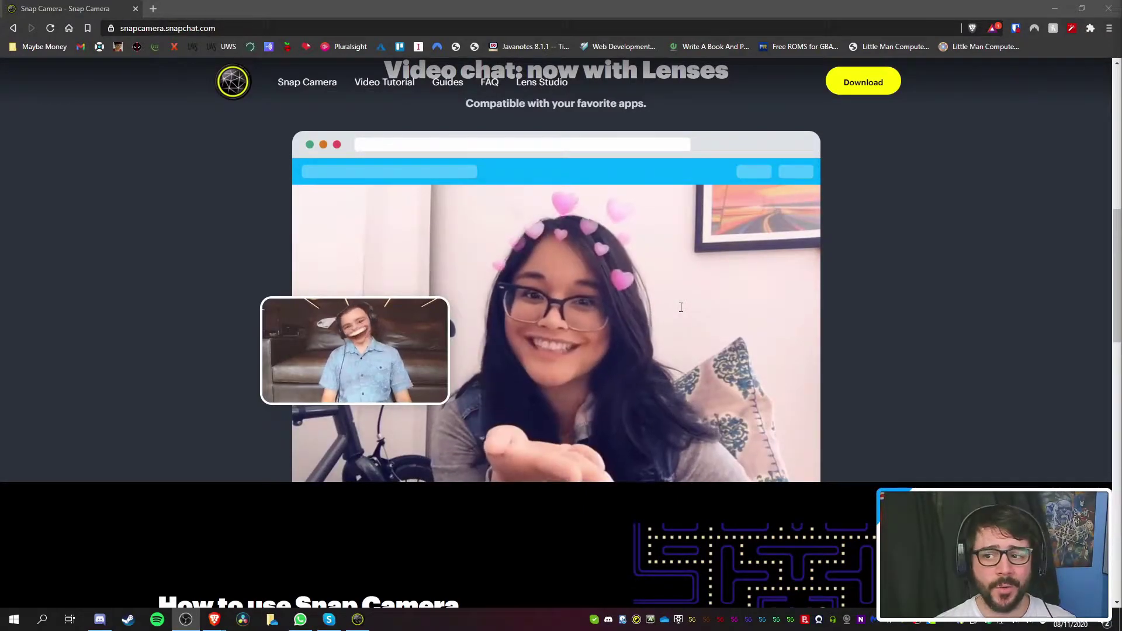
scroll(589, 313, "down", 1)
scroll(590, 315, "down", 7)
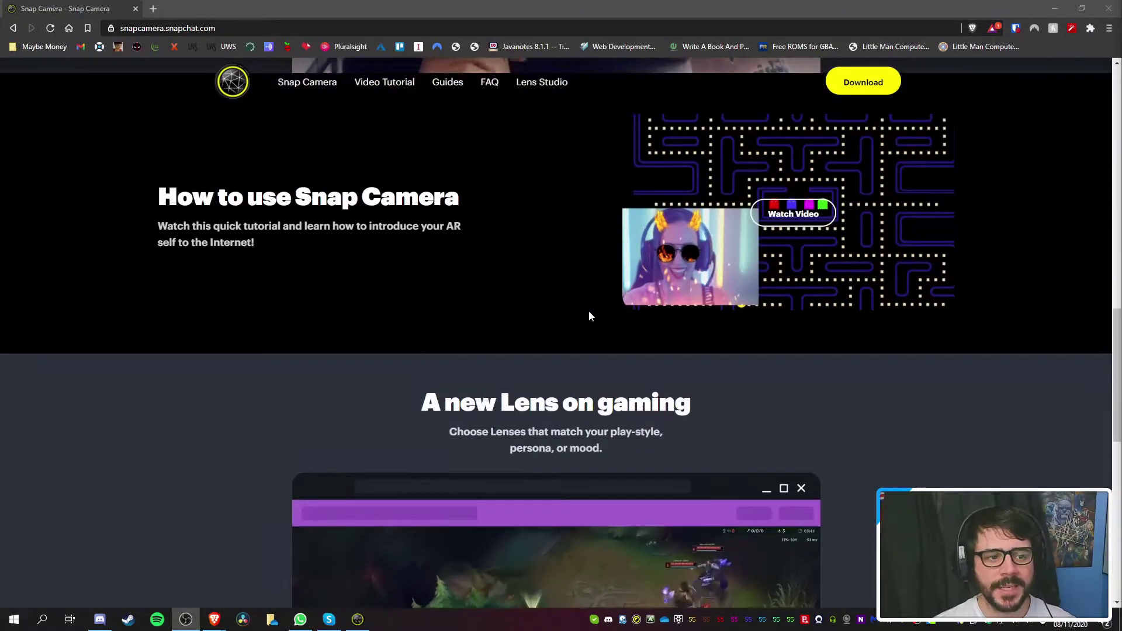
scroll(589, 316, "down", 3)
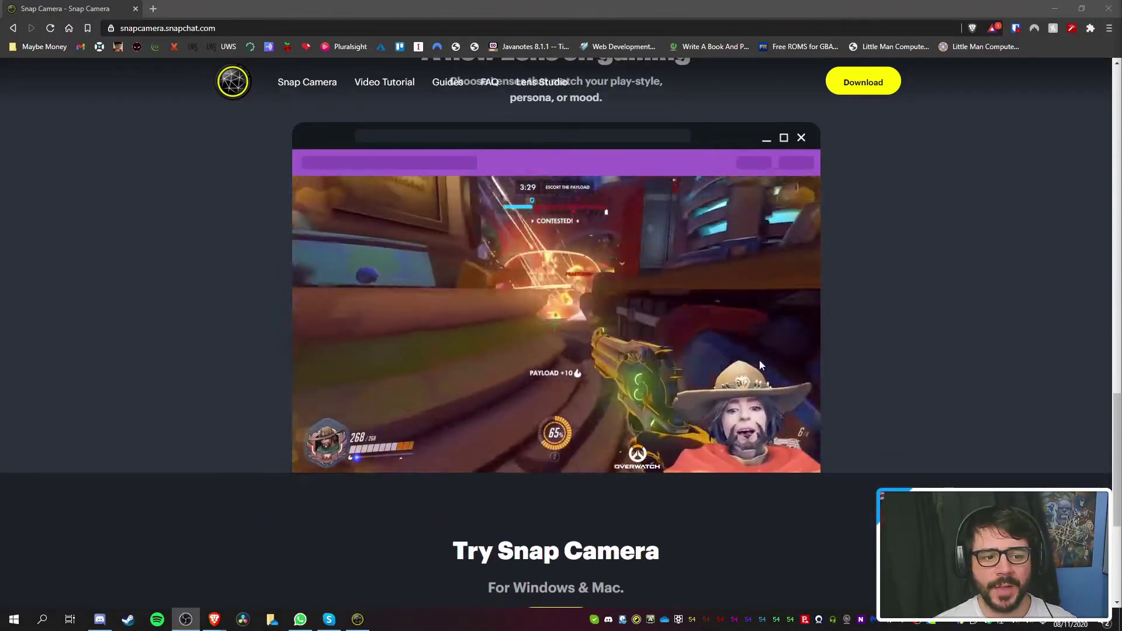
scroll(725, 394, "down", 5)
scroll(727, 400, "up", 5)
scroll(726, 399, "up", 4)
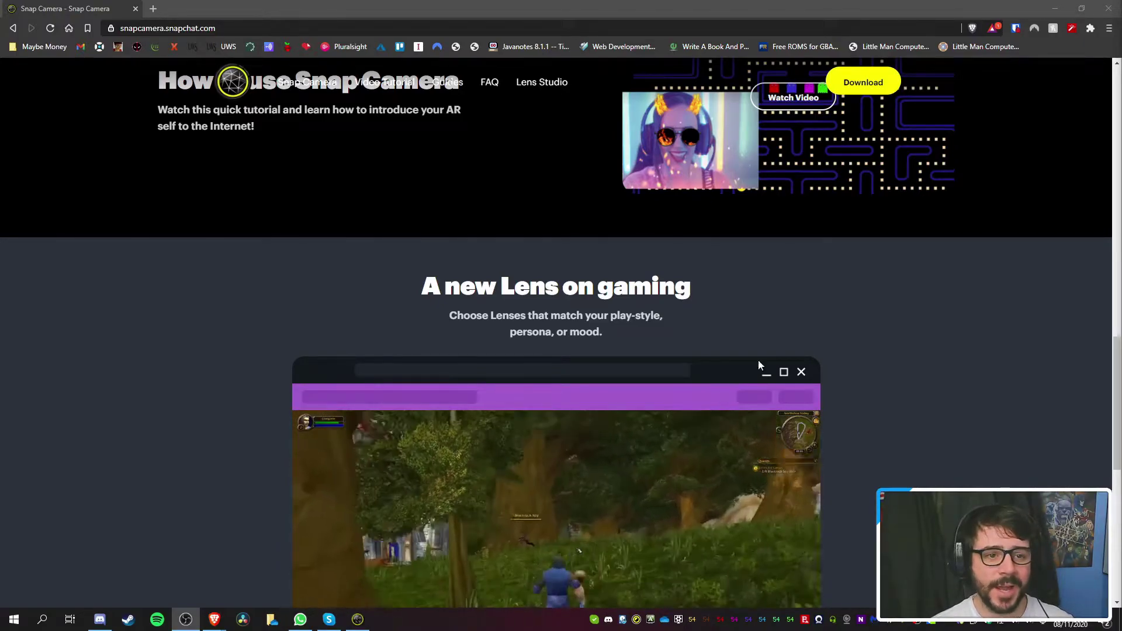
left_click(1037, 13)
left_click(1054, 9)
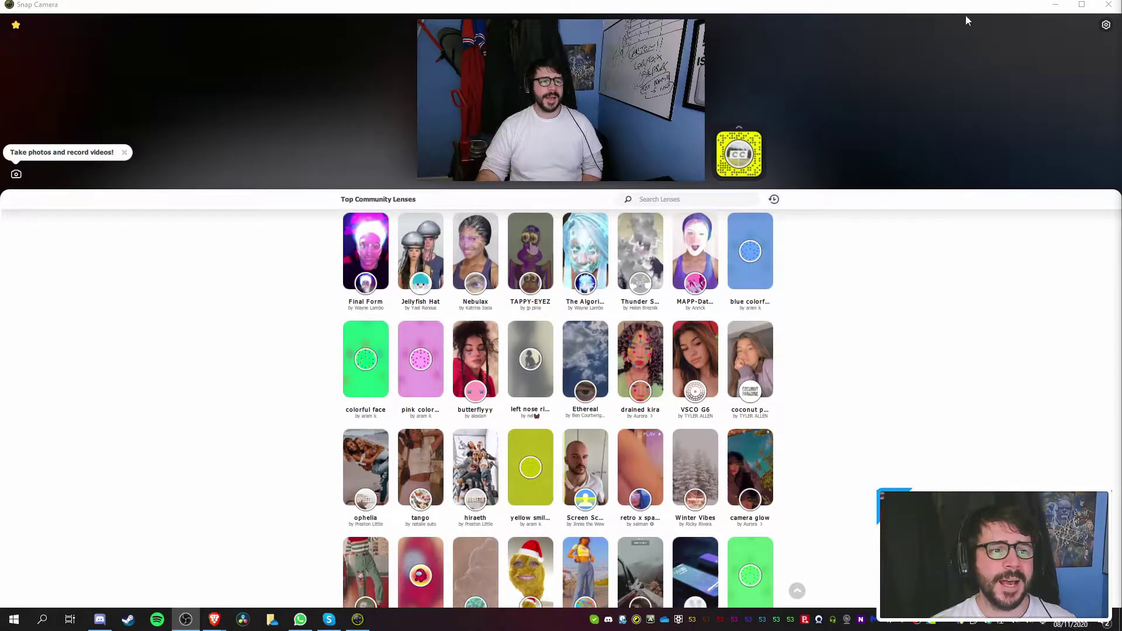
left_click(1106, 25)
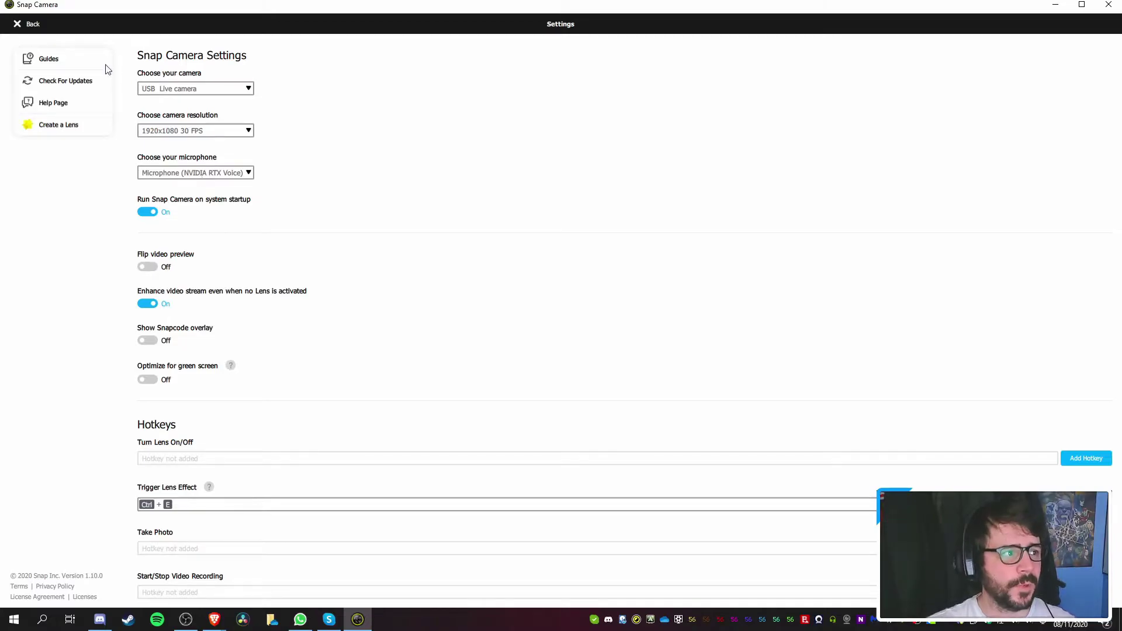
left_click(30, 26)
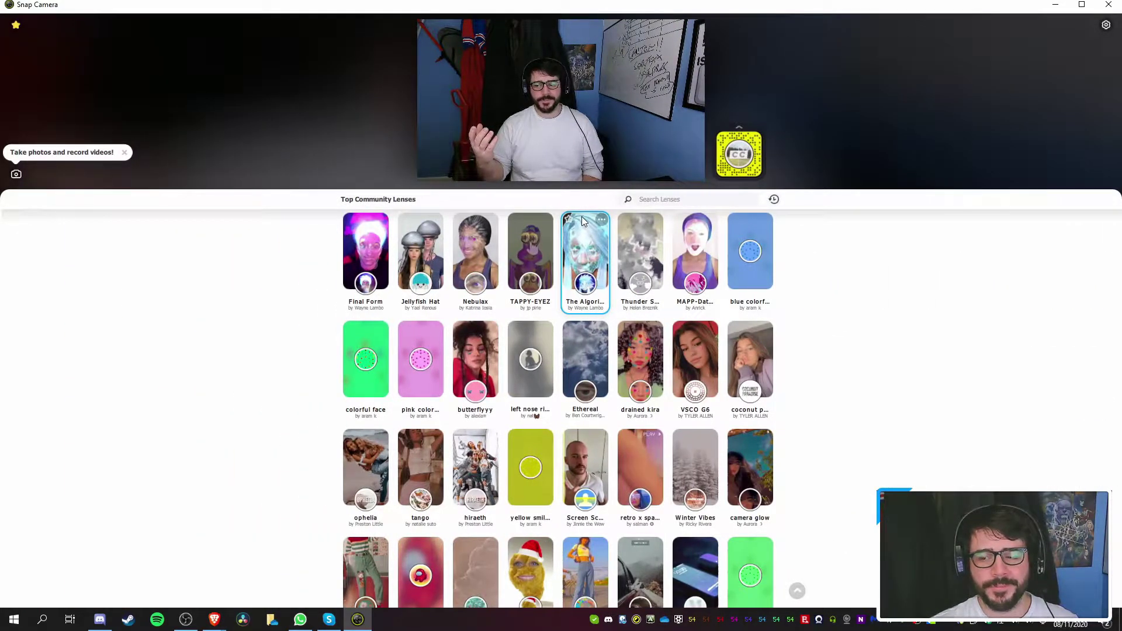
Try the ice-hair and Thunder lenses, settle on Jellyfish Hat, and open Favorites
left_click(591, 262)
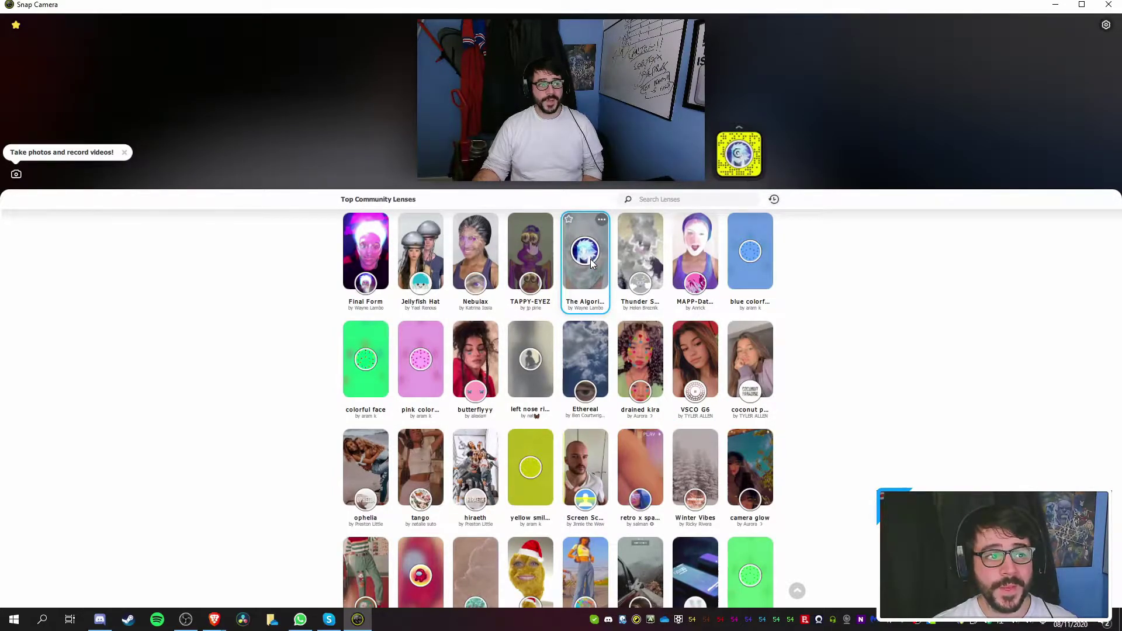
left_click(590, 287)
left_click(597, 250)
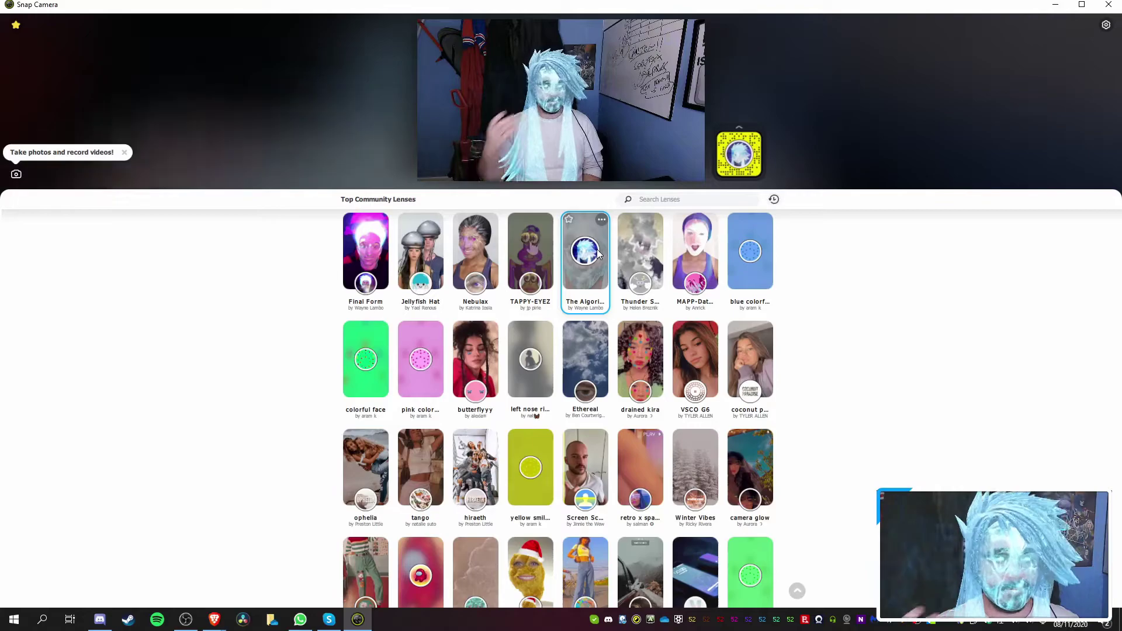
left_click(640, 258)
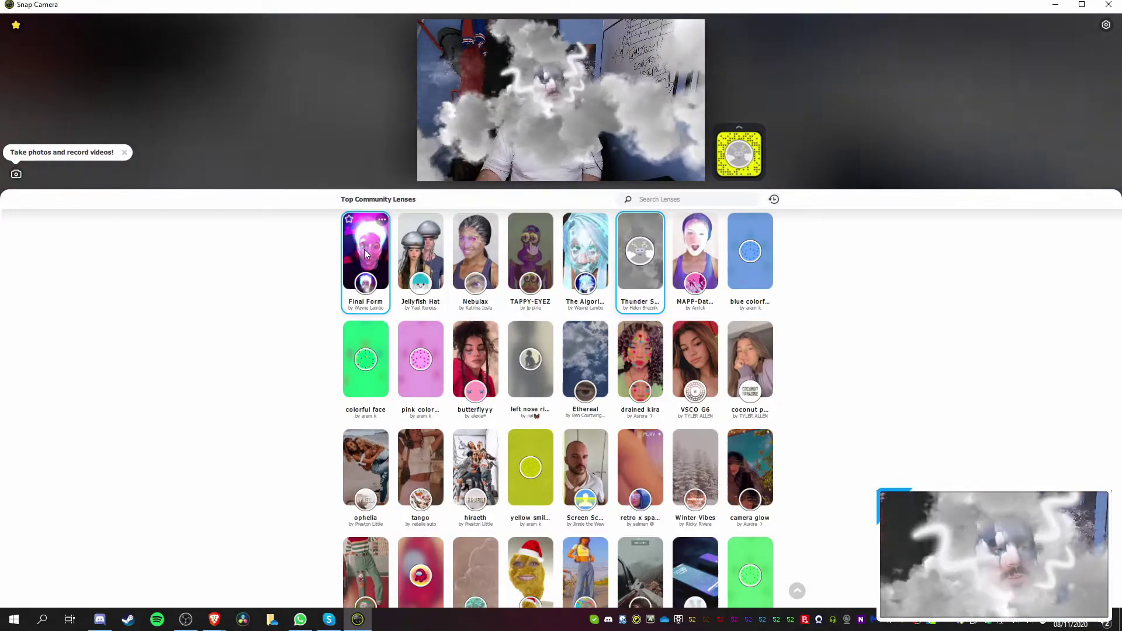
left_click(421, 251)
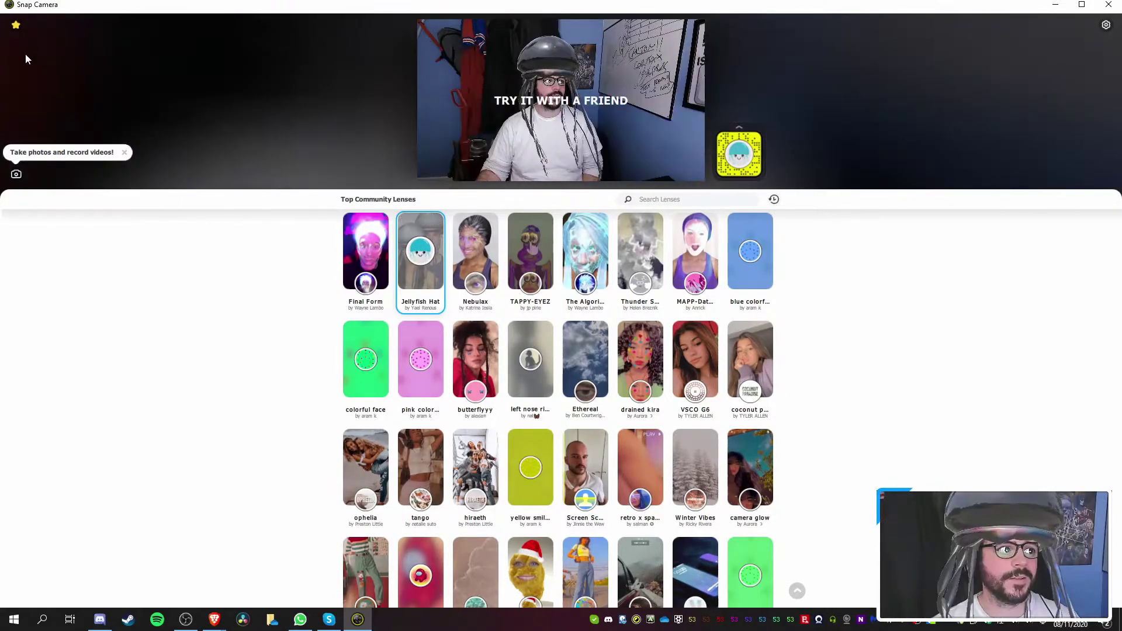
left_click(16, 25)
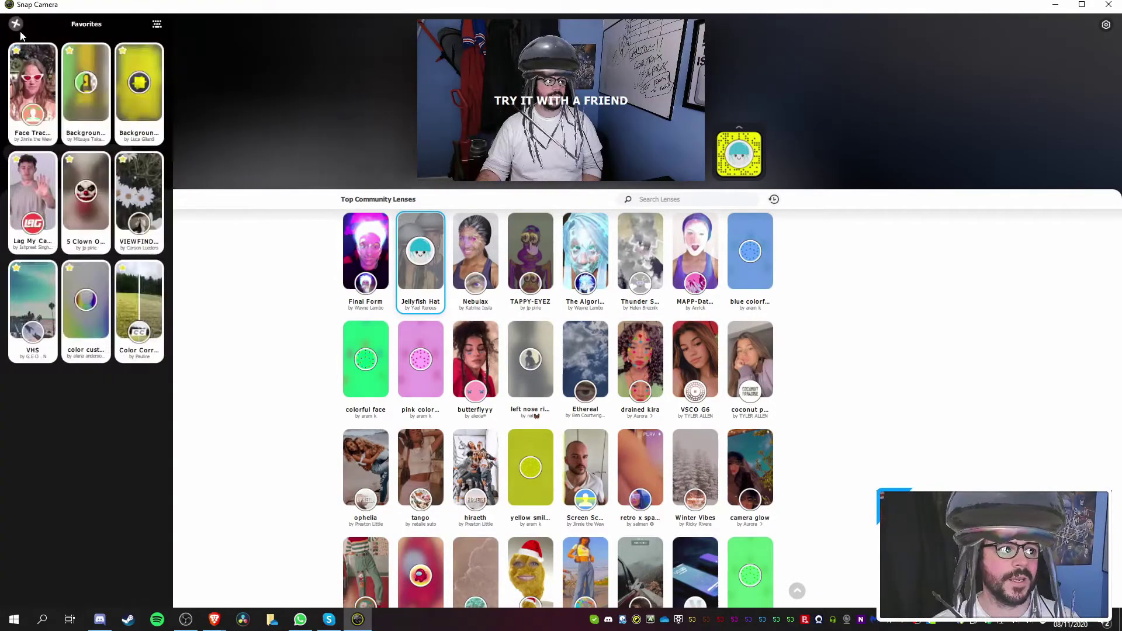
Apply the Face Tracker favorite lens and trigger its face zoom on the webcam preview
left_click(31, 93)
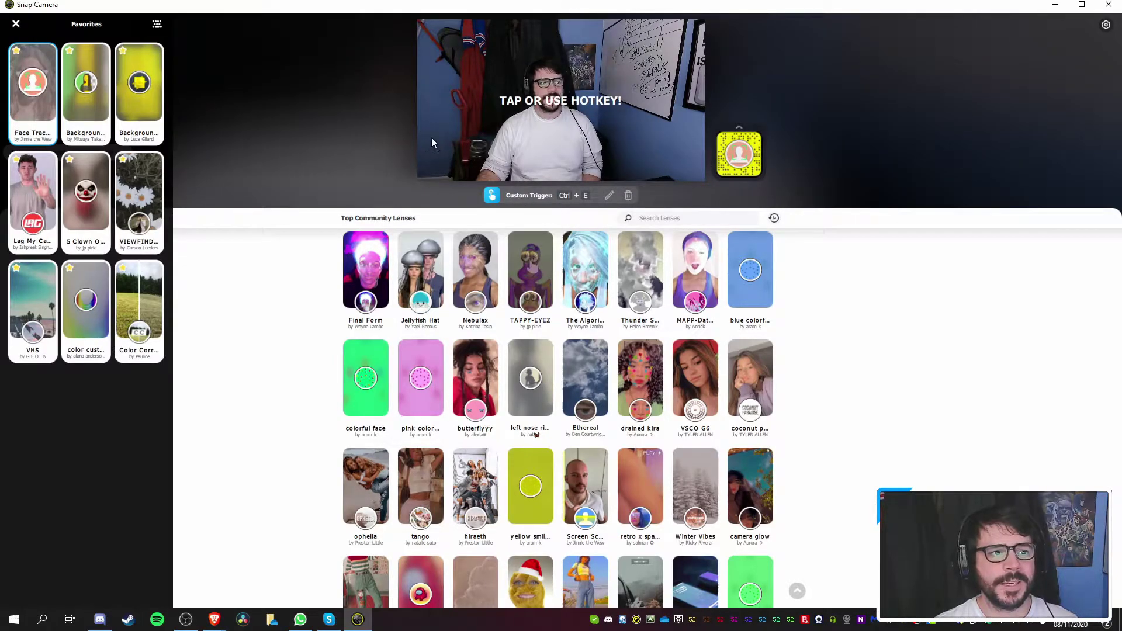
left_click(474, 142)
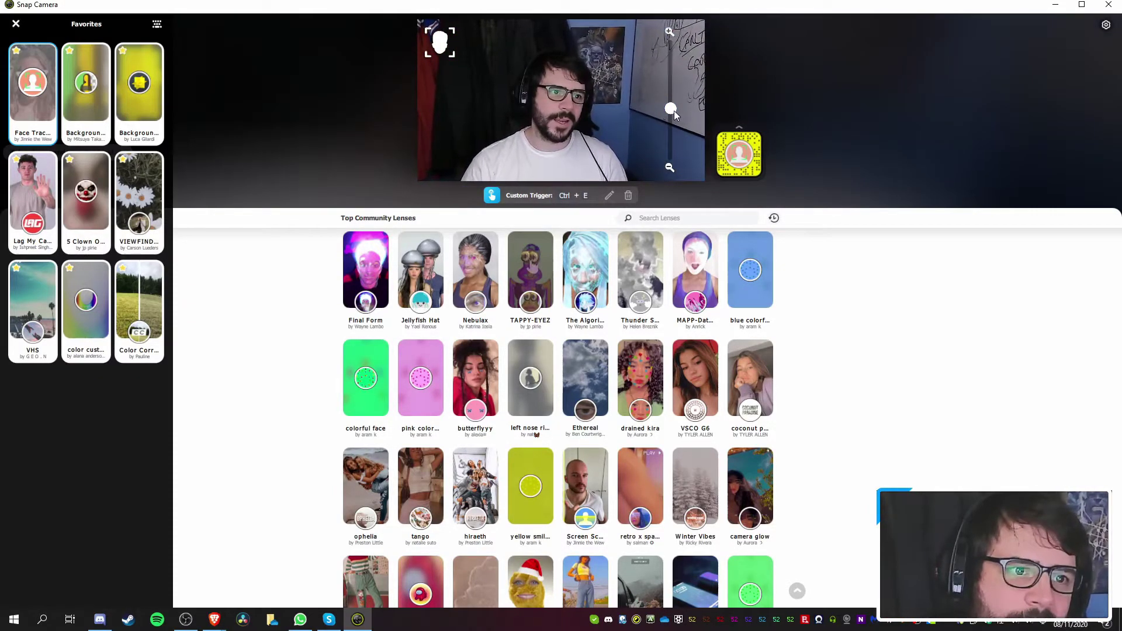
Close Favorites and set the face-tracking zoom slider to a middle level
key("Escape")
left_click_drag(668, 117, 680, 55)
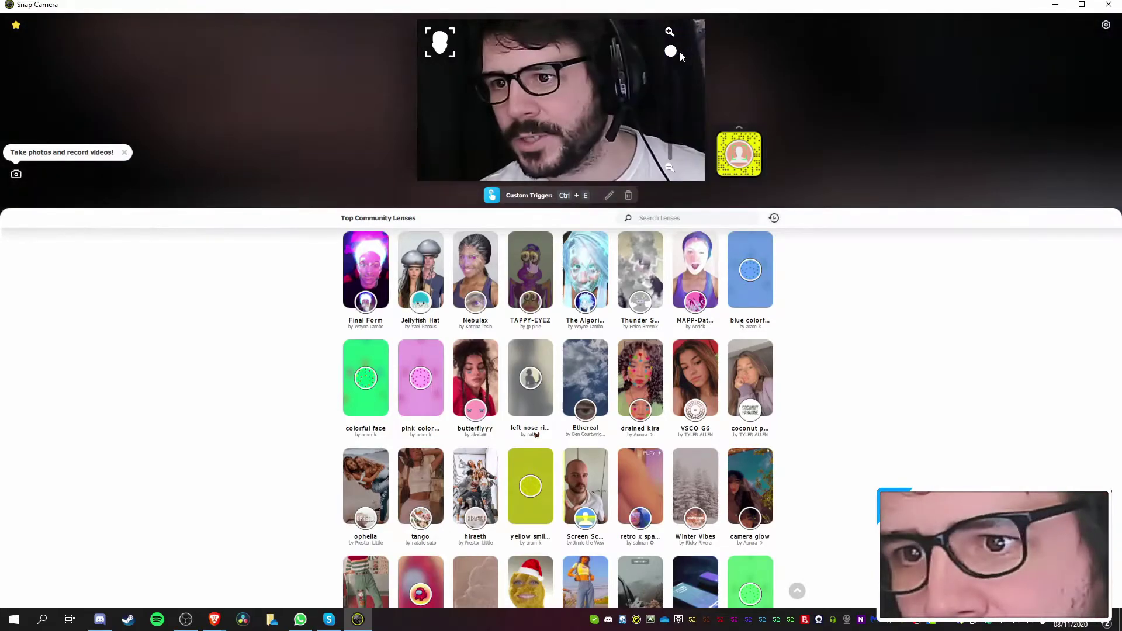
left_click_drag(679, 52, 650, 129)
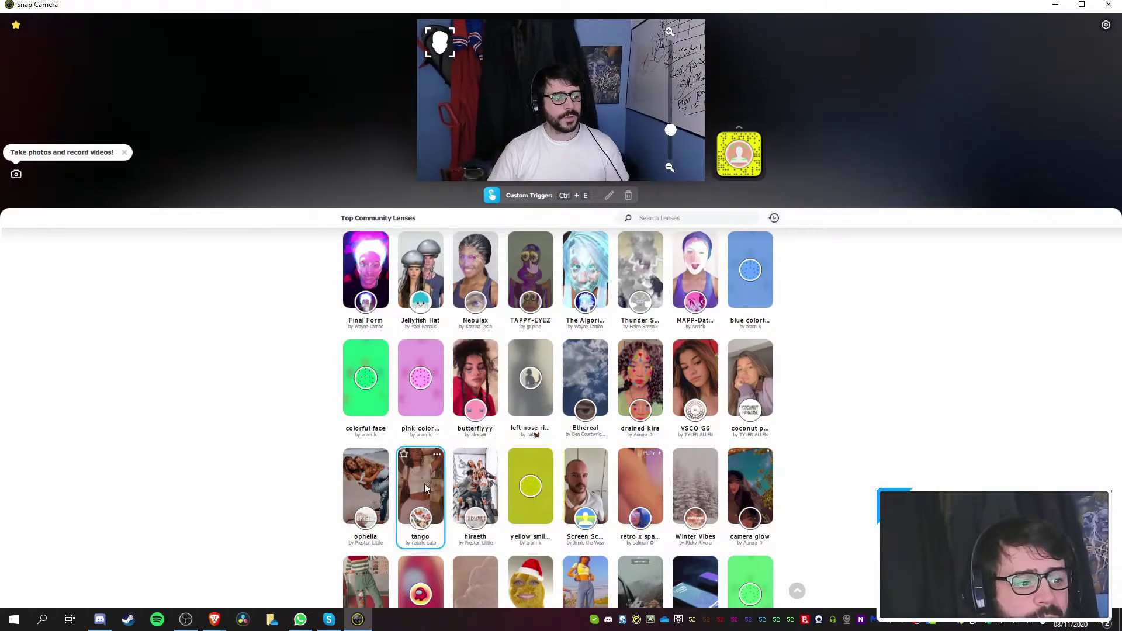
Close the Skype window from the taskbar and bring up Discord's Voice & Video settings
right_click(329, 620)
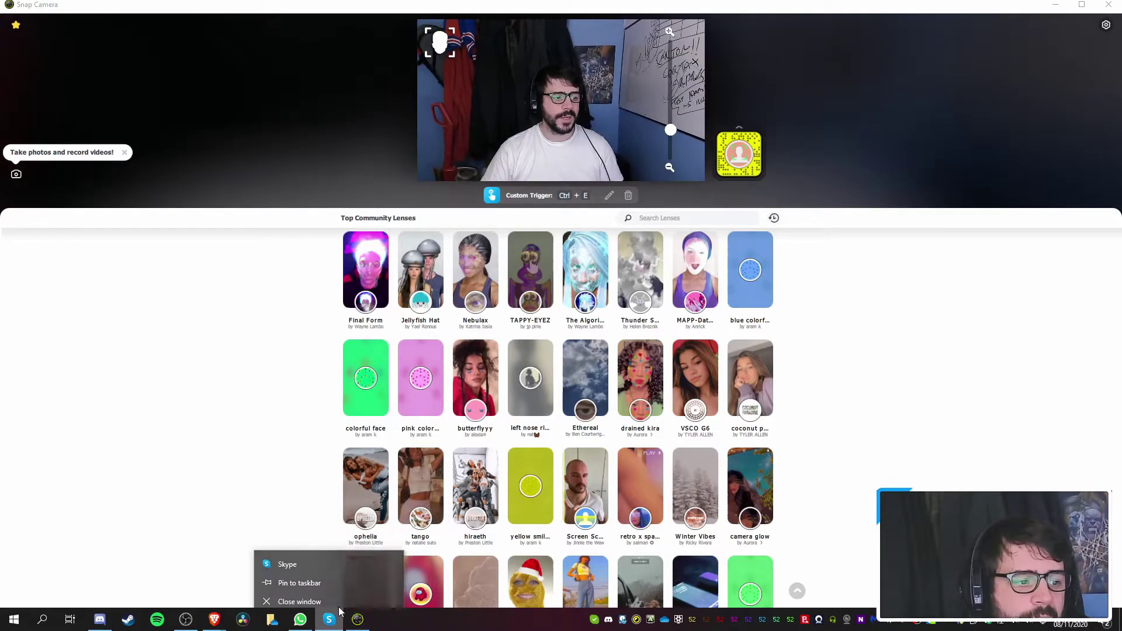
left_click(287, 599)
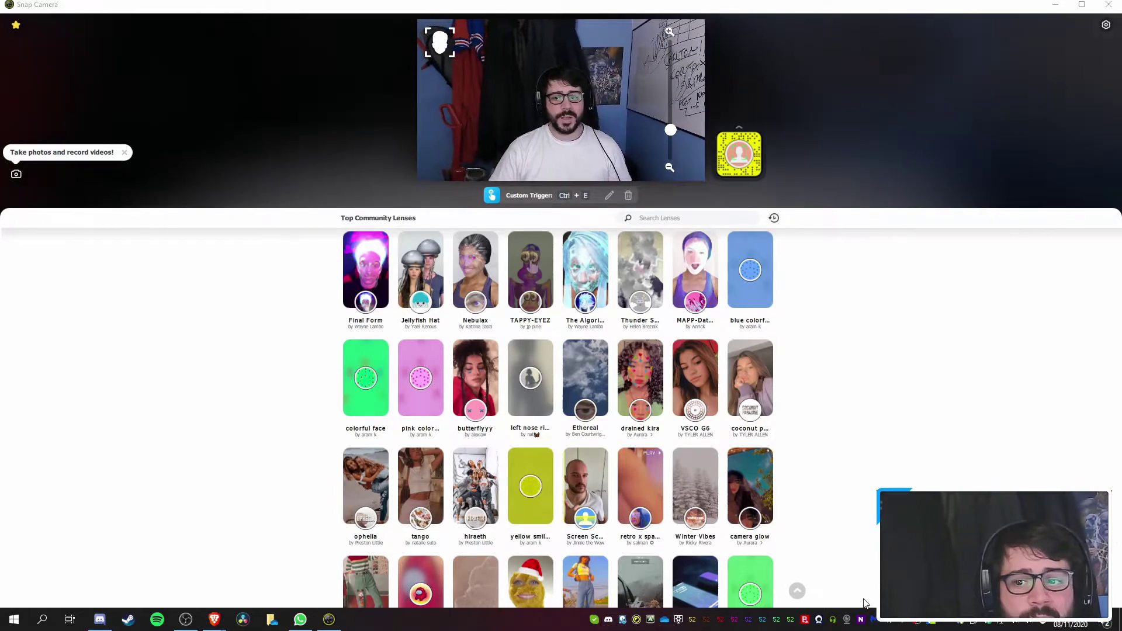
left_click(608, 620)
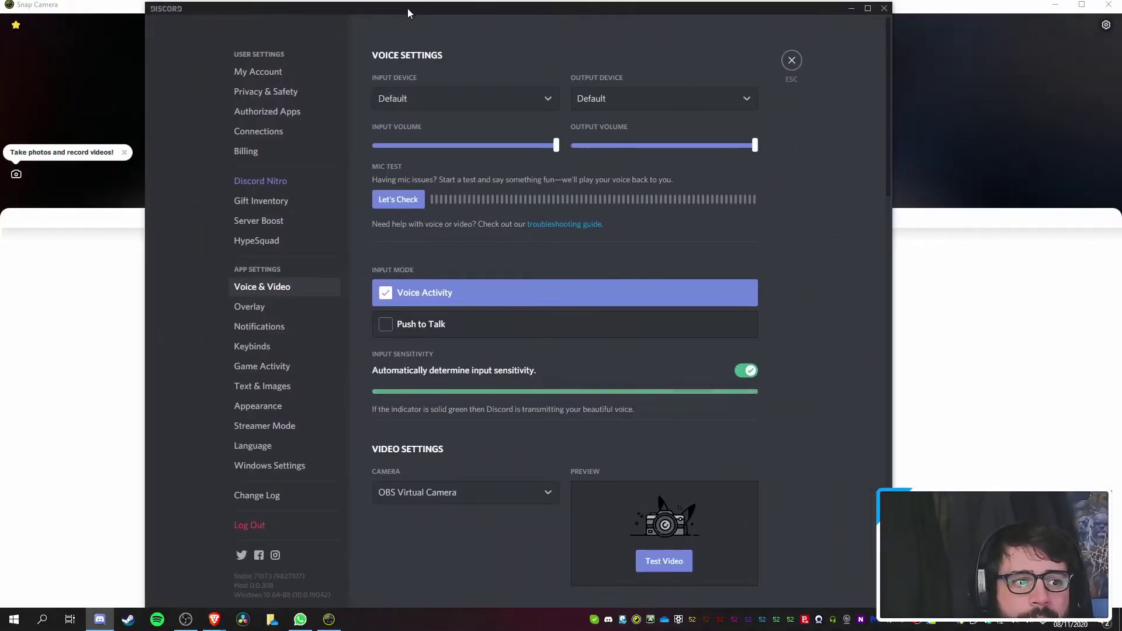
Choose Snap Camera as Discord's video camera, test the video preview, then close Discord
scroll(471, 311, "down", 5)
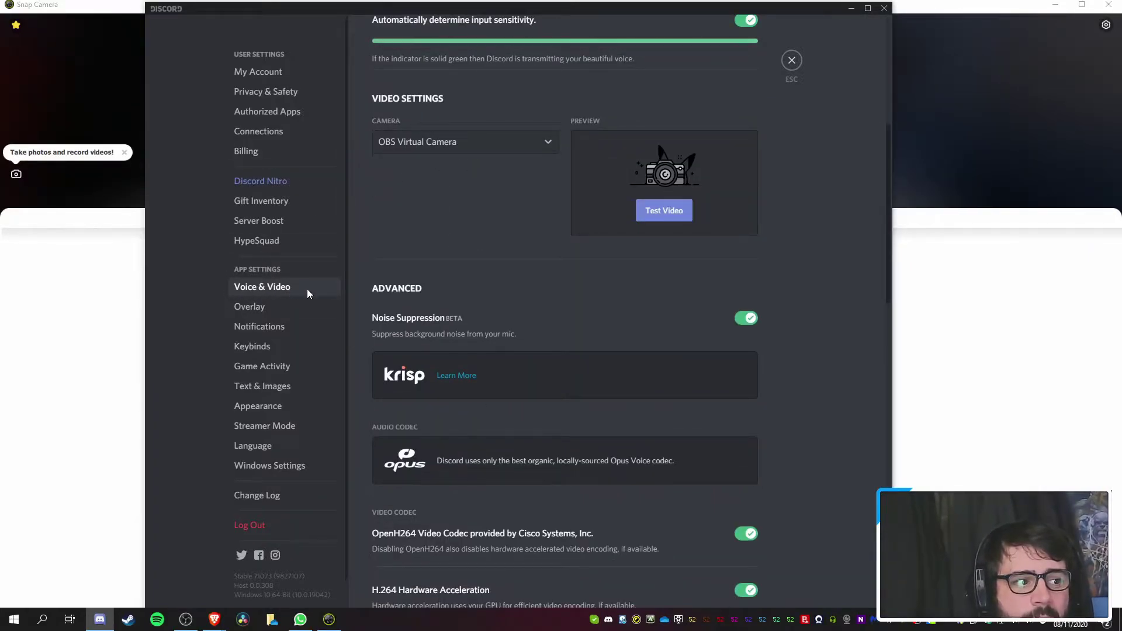
left_click(457, 144)
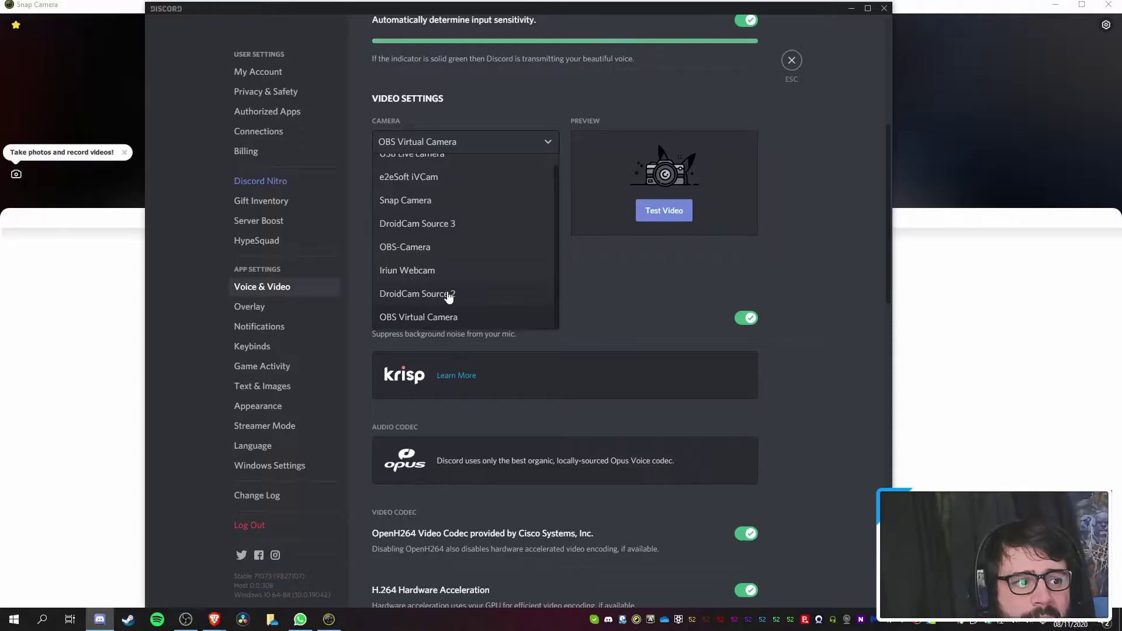
scroll(450, 295, "up", 1)
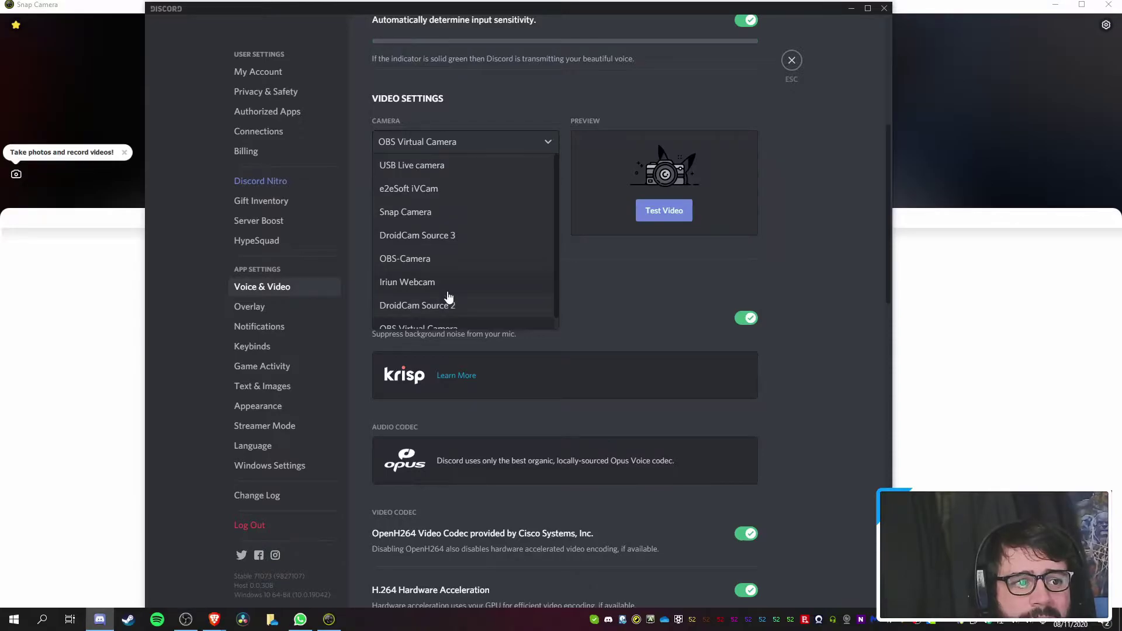
left_click(434, 213)
left_click(661, 221)
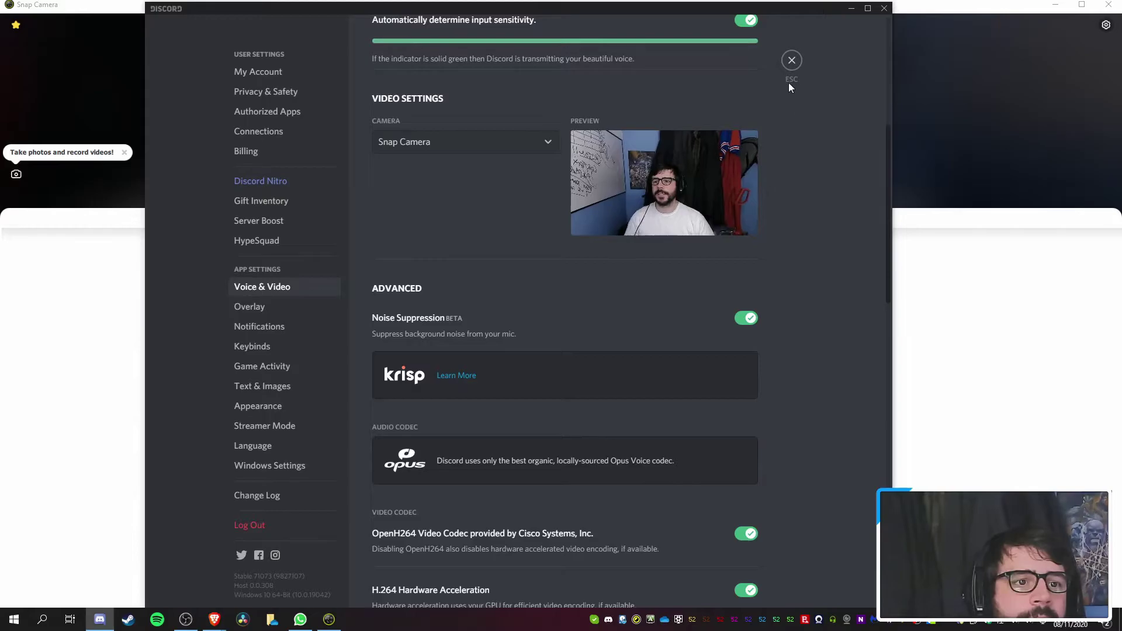
left_click(792, 61)
left_click(883, 9)
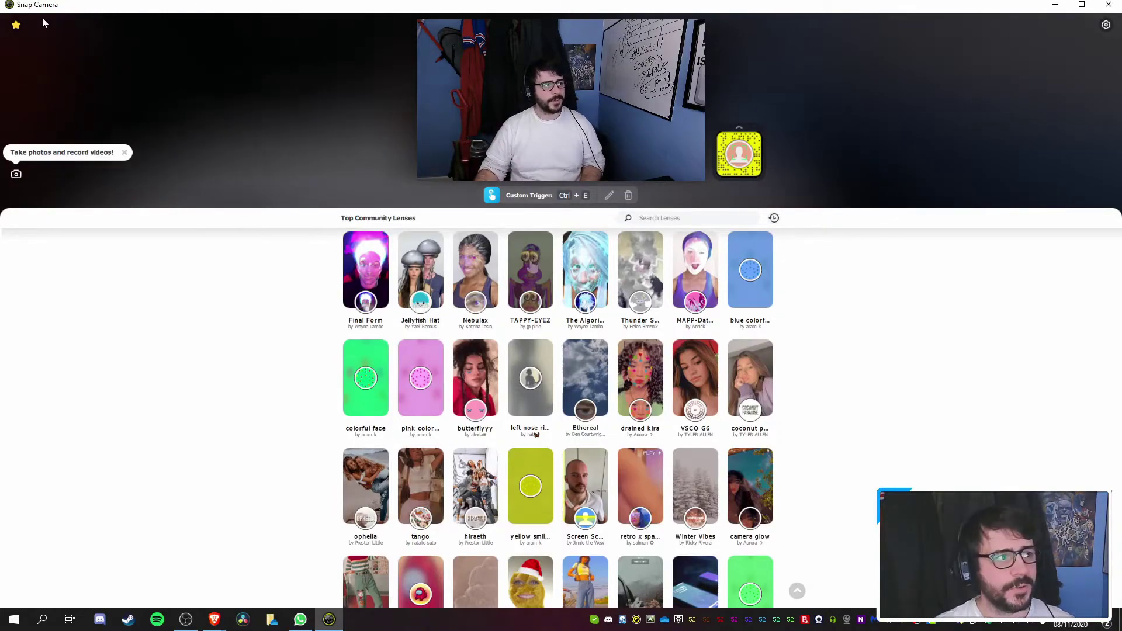
Open the Favorites panel to show the nine saved lenses
left_click(15, 24)
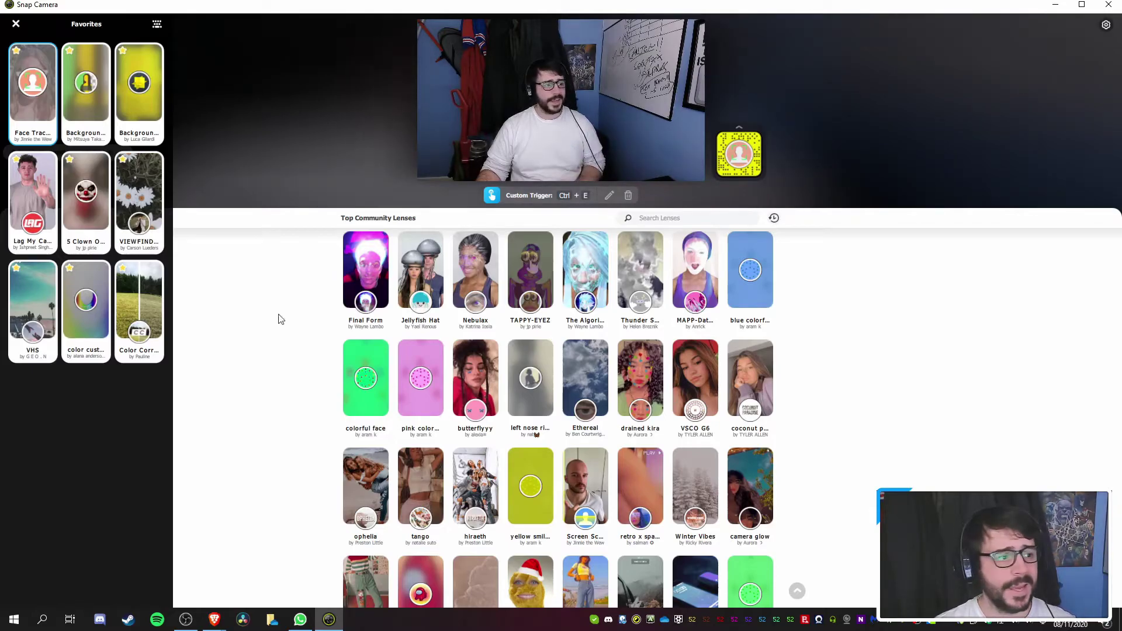
Apply Color Correction, briefly switch to Face Tracker, then return to Color Correction
left_click(132, 295)
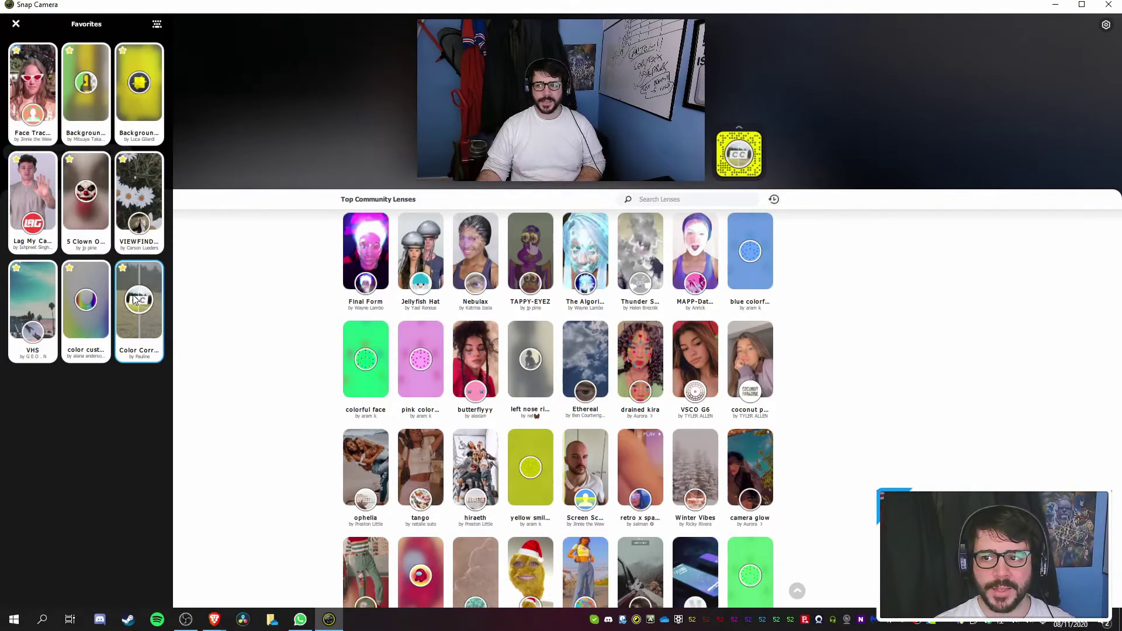
left_click(28, 103)
left_click(137, 302)
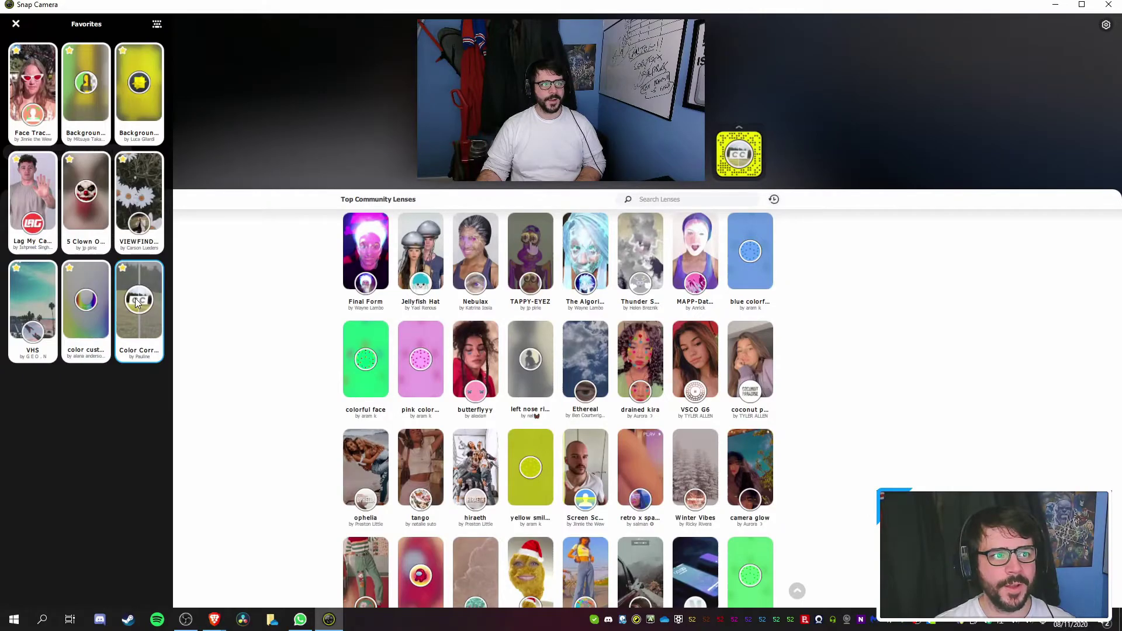